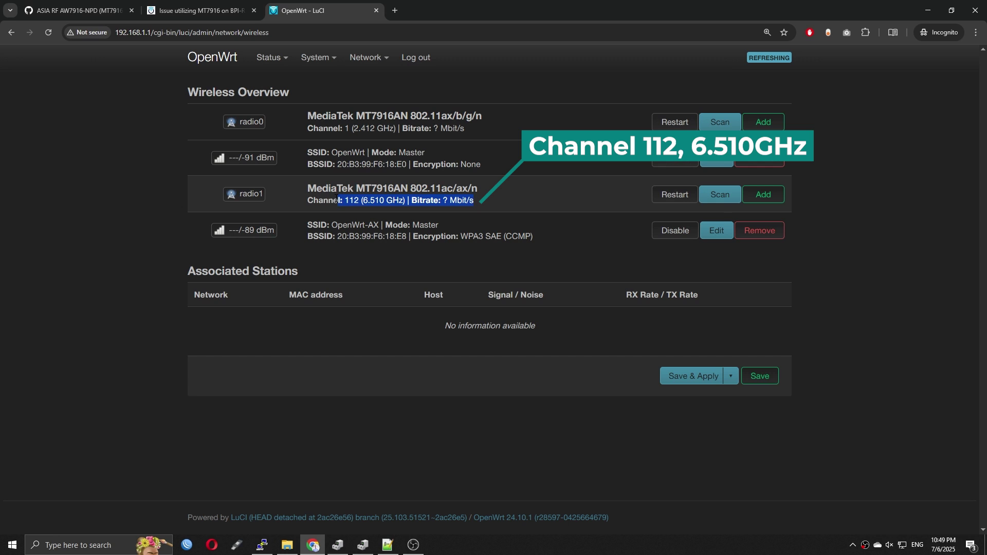
Step: With radio1 on channel 112 (6.510 GHz), scan the laptop's Wi-Fi list for OpenWrt-AX
left_click(430, 200)
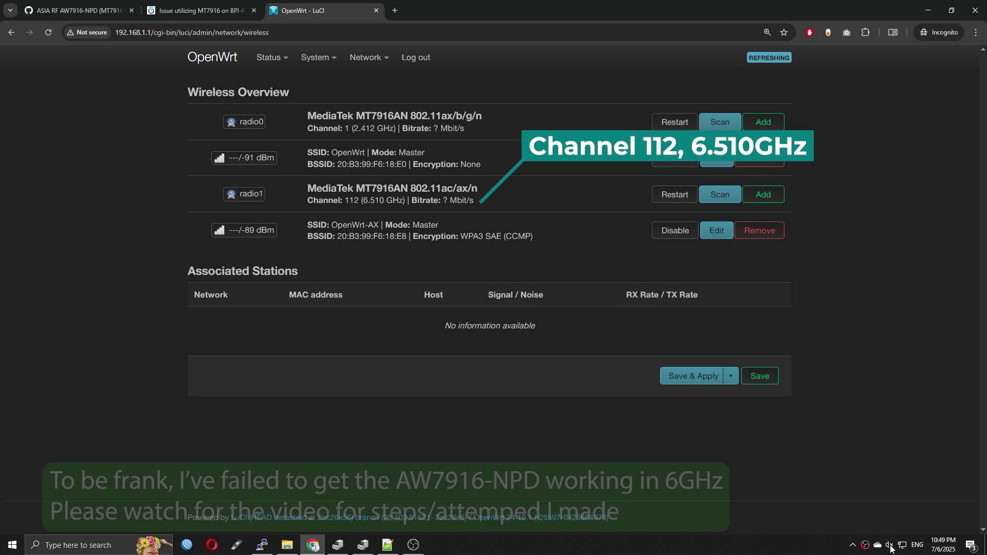
left_click(903, 546)
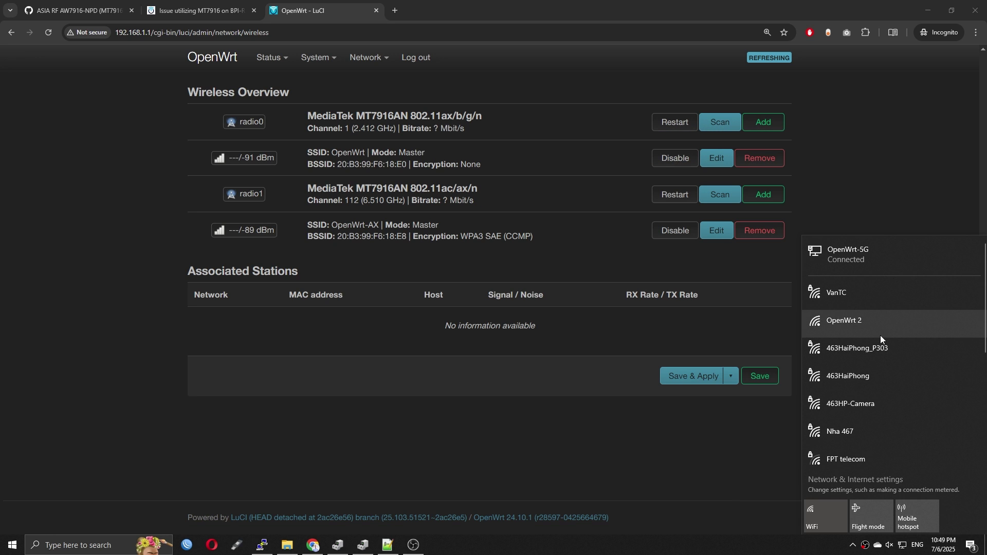
scroll(865, 375, "down", 5)
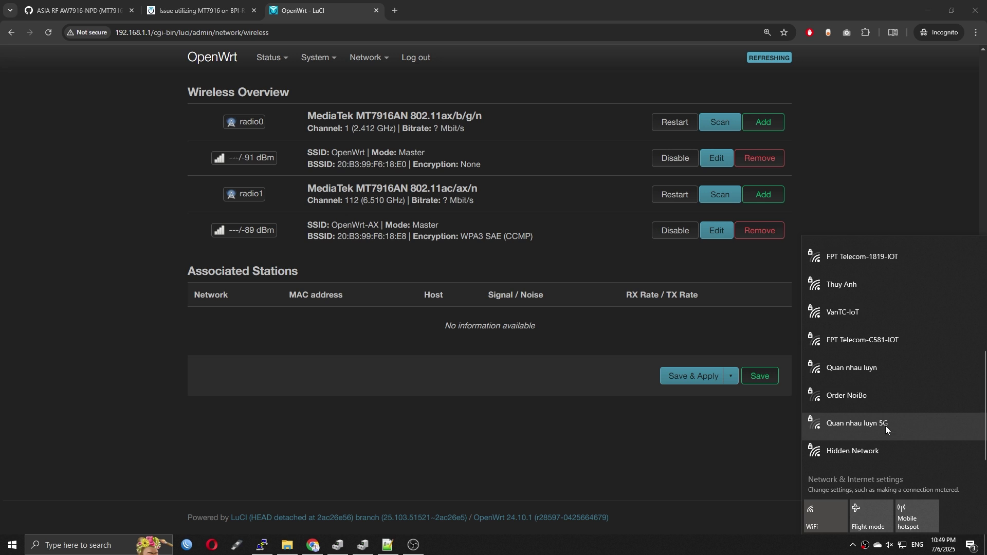
scroll(876, 395, "up", 5)
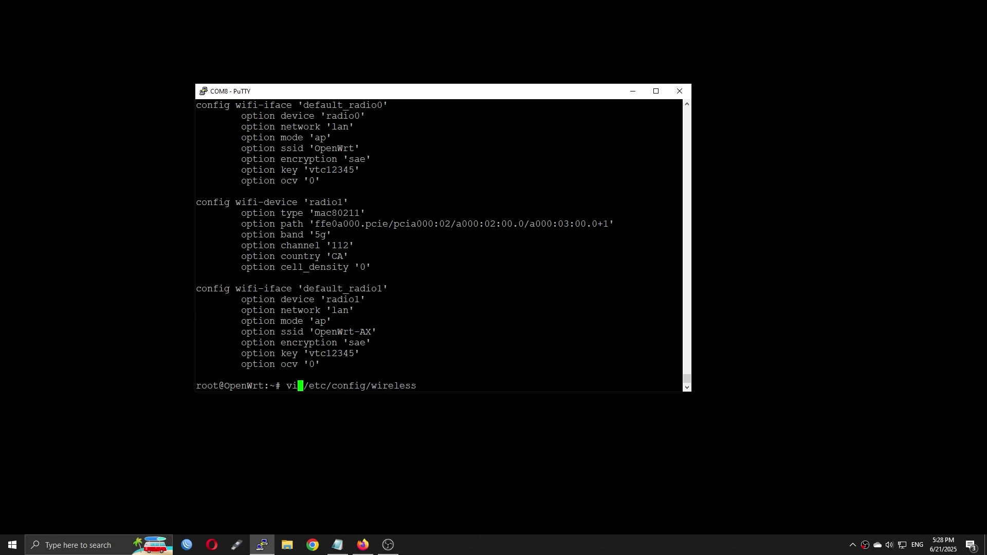
Step: Save radio1's band '6g' in /etc/config/wireless and run service network restart
key("Return")
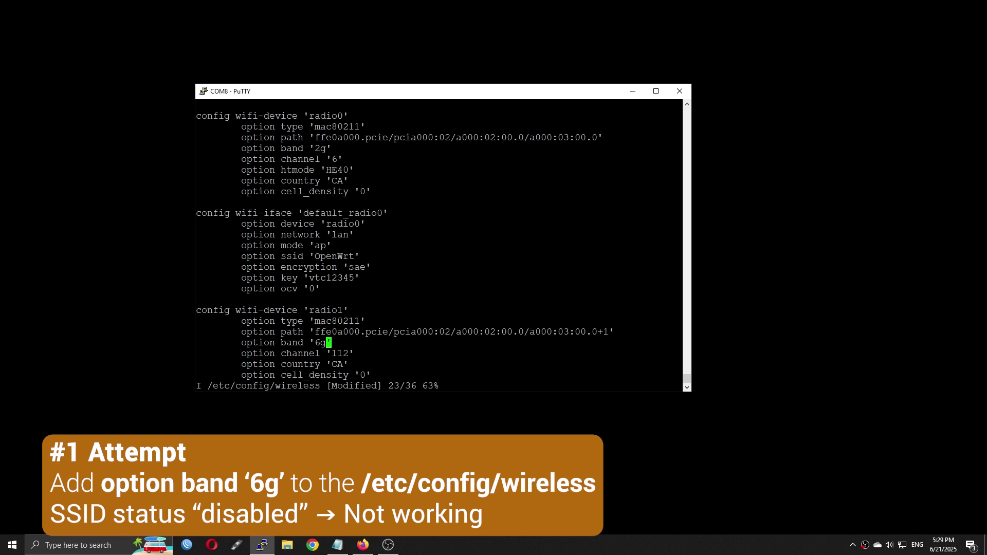
type(":wq")
key("Return")
type("service network r")
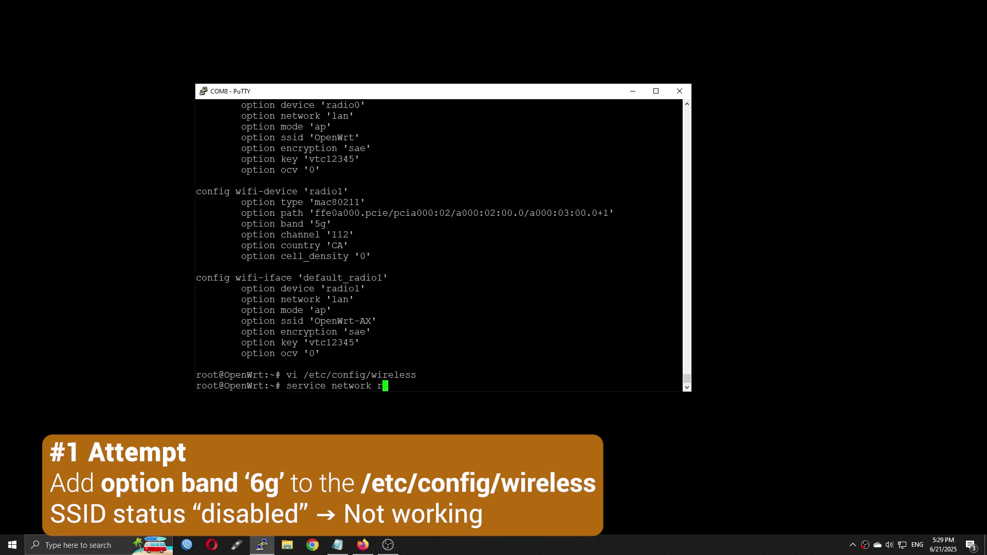
type("estart")
key("Return")
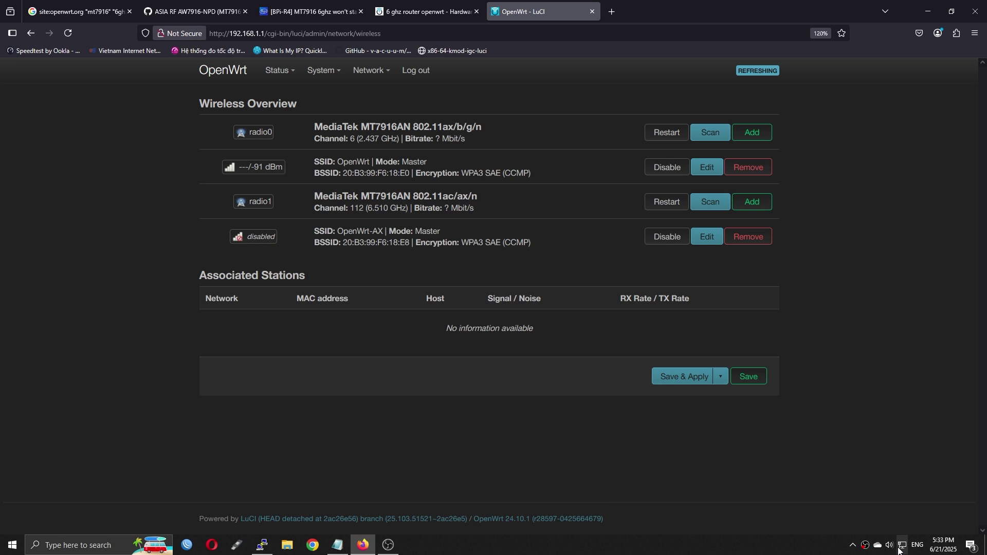
Step: Edit radio1 in /etc/config/wireless to use channel 132 with HE160
left_click(903, 545)
mouse_move(864, 323)
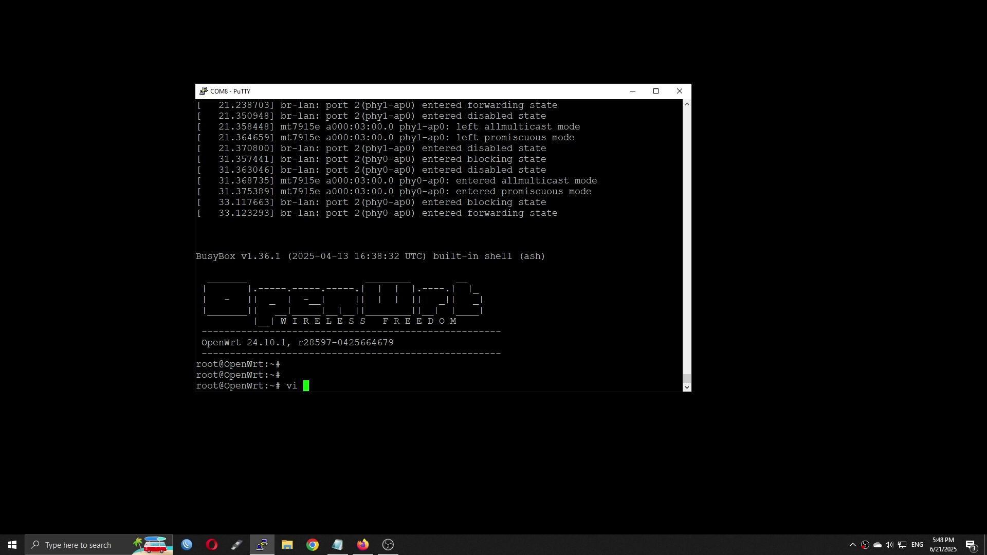
type("/etc/config/wireless")
key("Return")
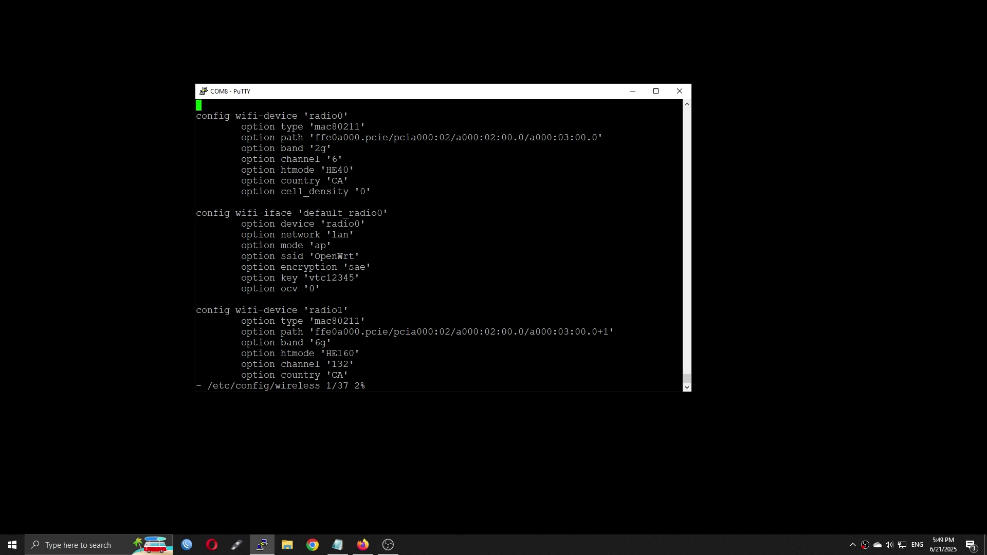
key("Down")
key("Down")
key("Down")
key("Right")
key("Right")
key("Right")
key("x")
key("Down")
Step: Save the file, restart the network, and reload LuCI Wireless to check the radios
type(":wq")
key("Return")
type("service network restart")
key("Return")
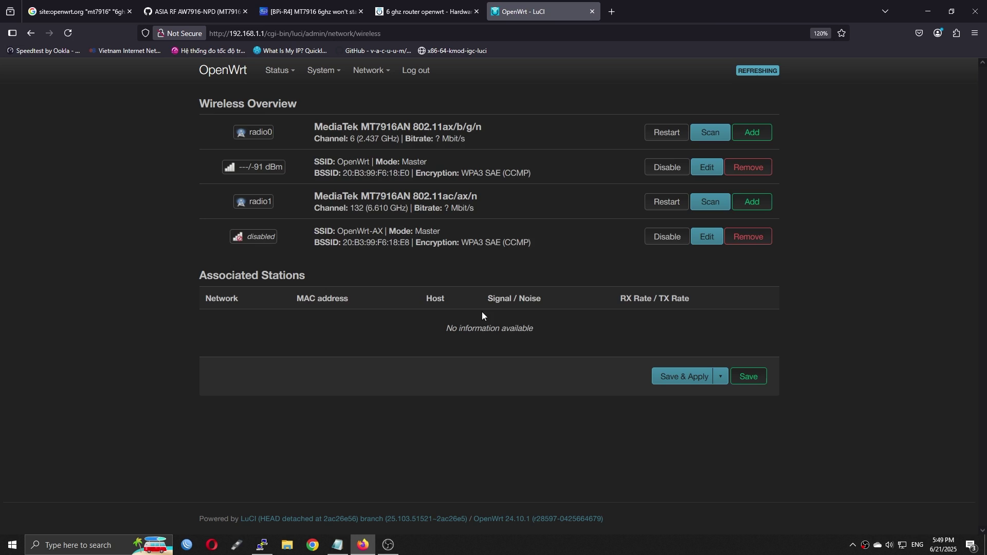
key("F5")
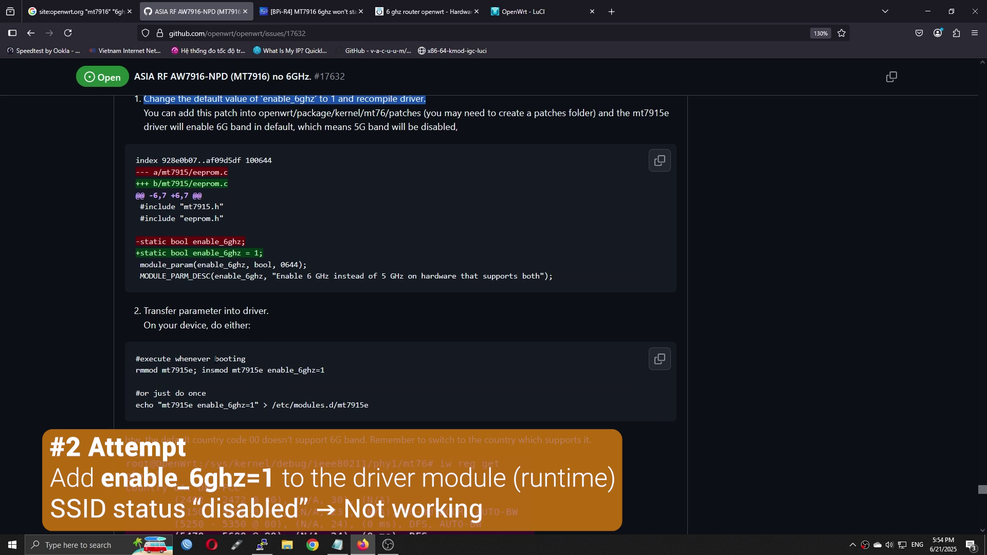
Step: Copy the 'rmmod mt7915e; insmod mt7915e enable_6ghz=1' command from the GitHub issue into the PuTTY workflow
left_click_drag(327, 371, 133, 370)
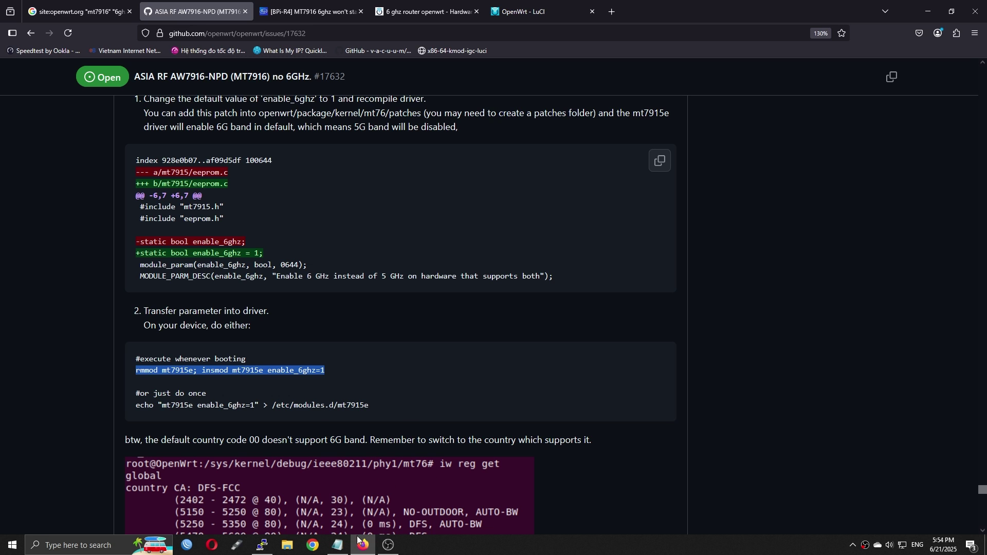
left_click(263, 546)
Step: Reload the mt7915e driver with enable_6ghz=1 in the router shell
key("Return")
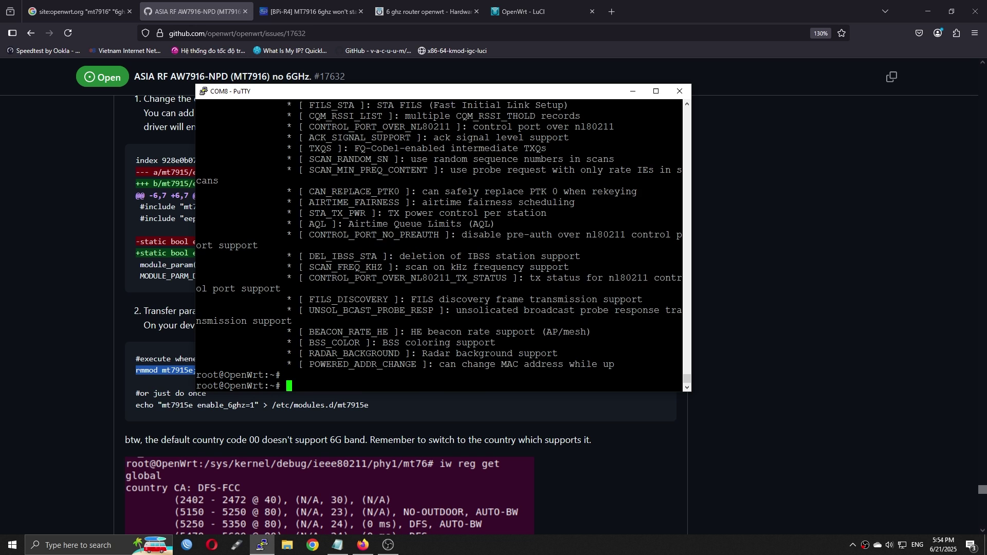
key("Return")
type("rmmod mt7915e; insmod mt7915e enable_6ghz=1")
key("Return")
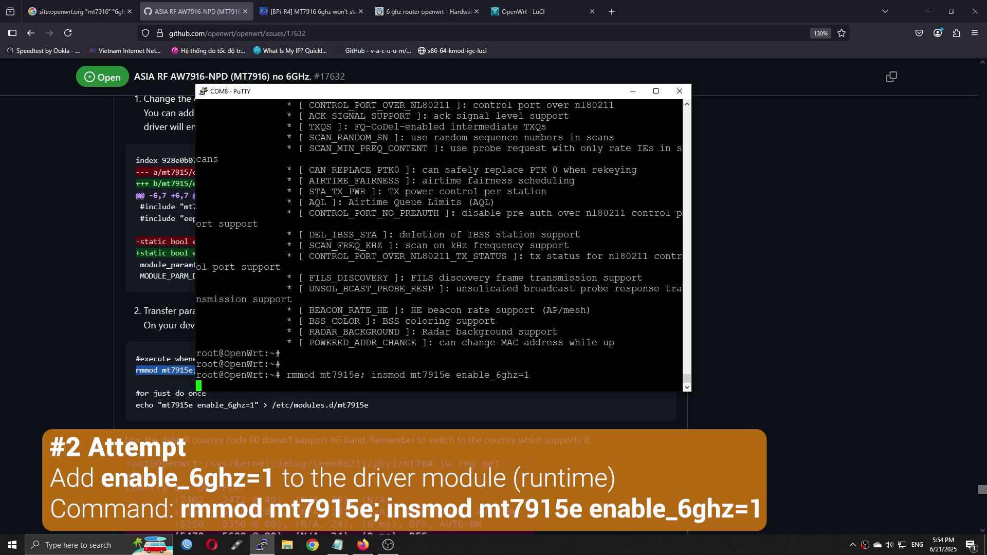
Step: Confirm in the LuCI Wireless Overview that OpenWrt-AX is still disabled
left_click(116, 365)
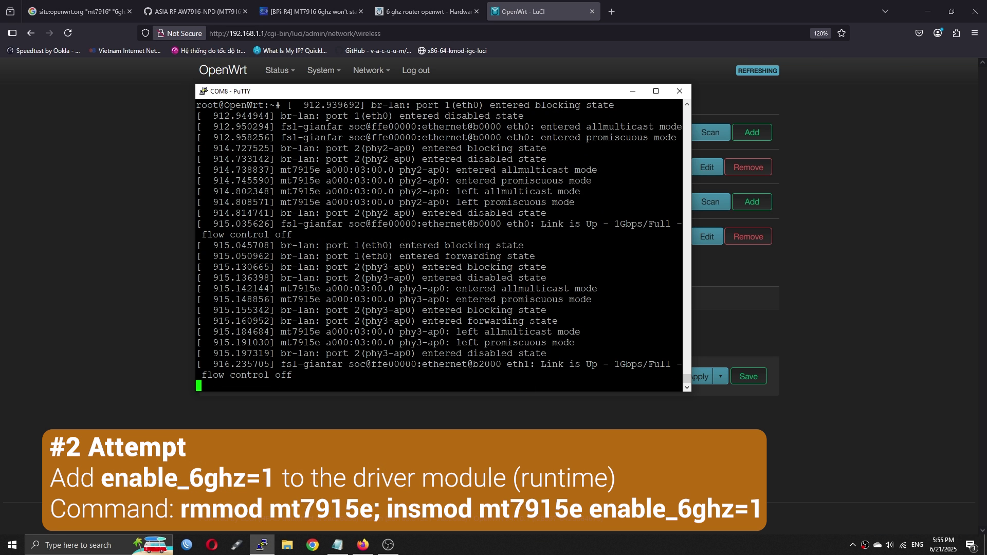
left_click(488, 417)
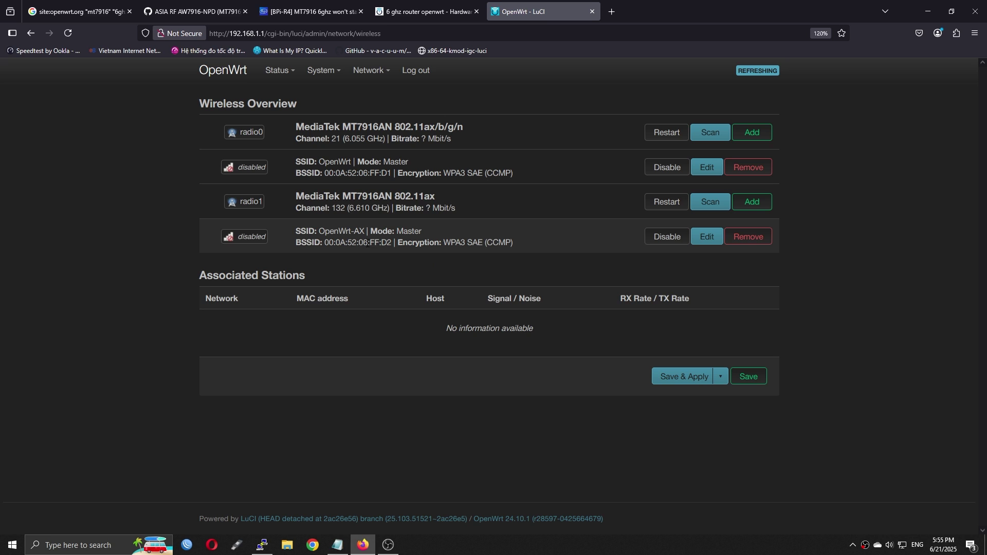
left_click_drag(282, 236, 500, 251)
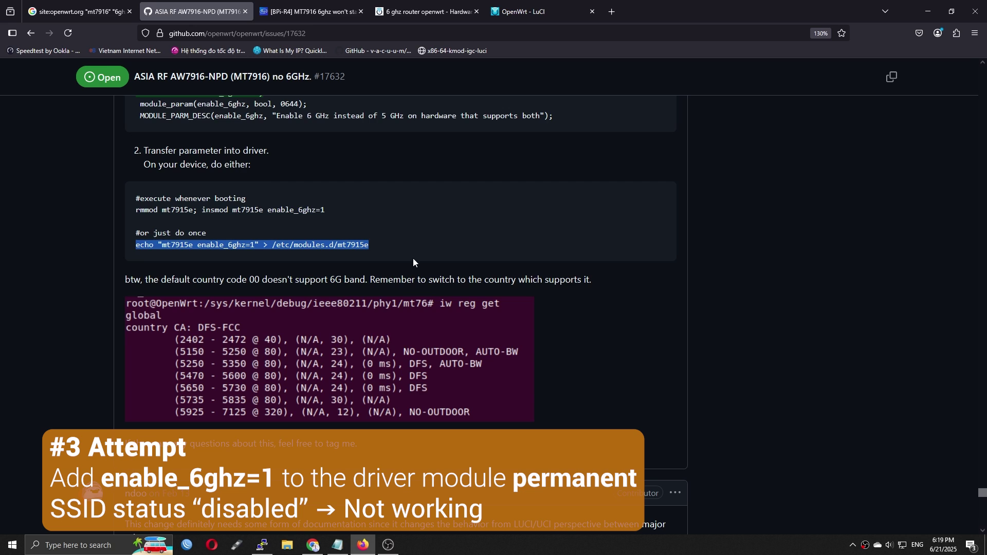
Step: Write 'mt7915e enable_6ghz=1' permanently to /etc/modules.d/mt7915e
key("alt+Tab")
type("echo \"mt7915e enable_6ghz=1\" > /etc/modules.d/mt7915e")
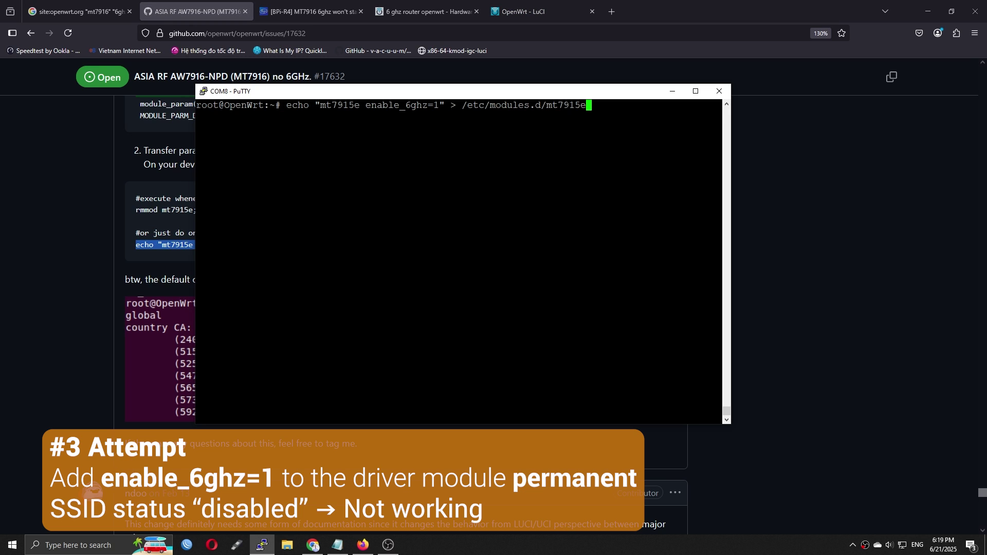
key("Return")
key("alt+Tab")
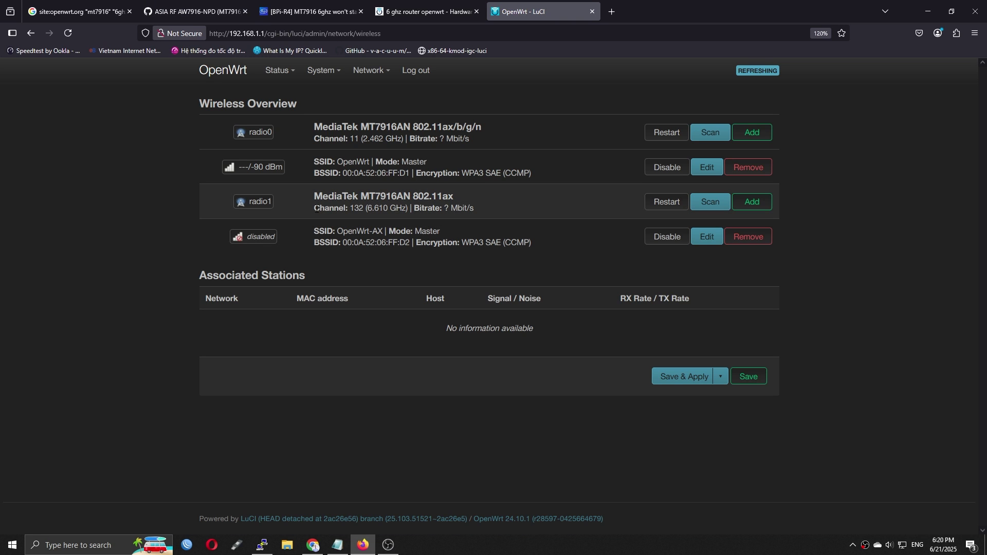
Step: Check radio1's channel 132 line in LuCI, then begin listing the /etc/modules.d file
triple_click(315, 208)
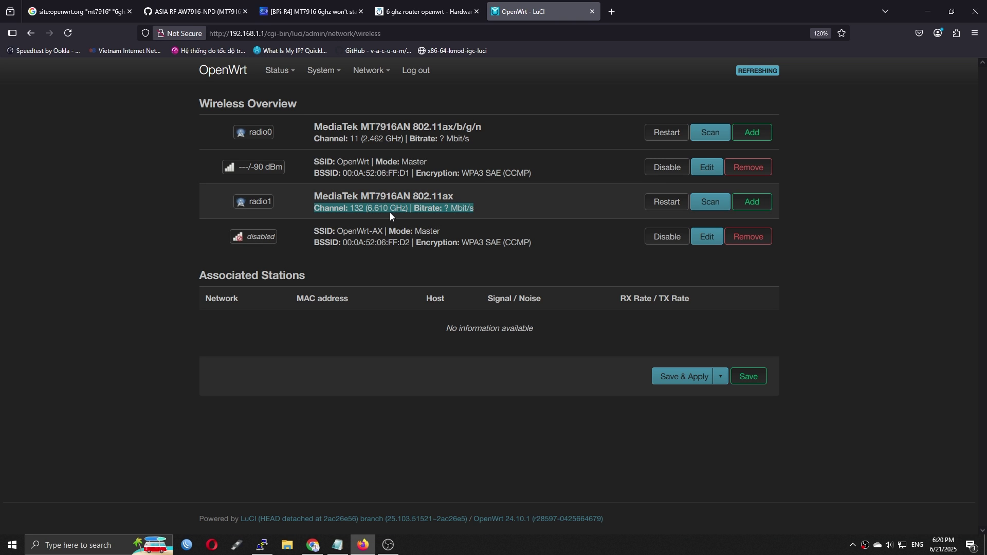
left_click(390, 212)
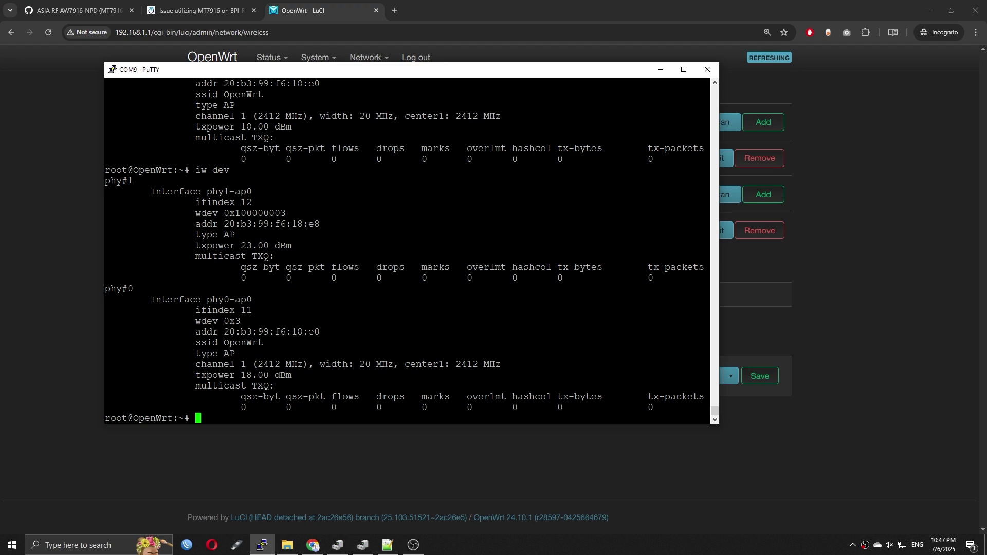
type("cat /etc")
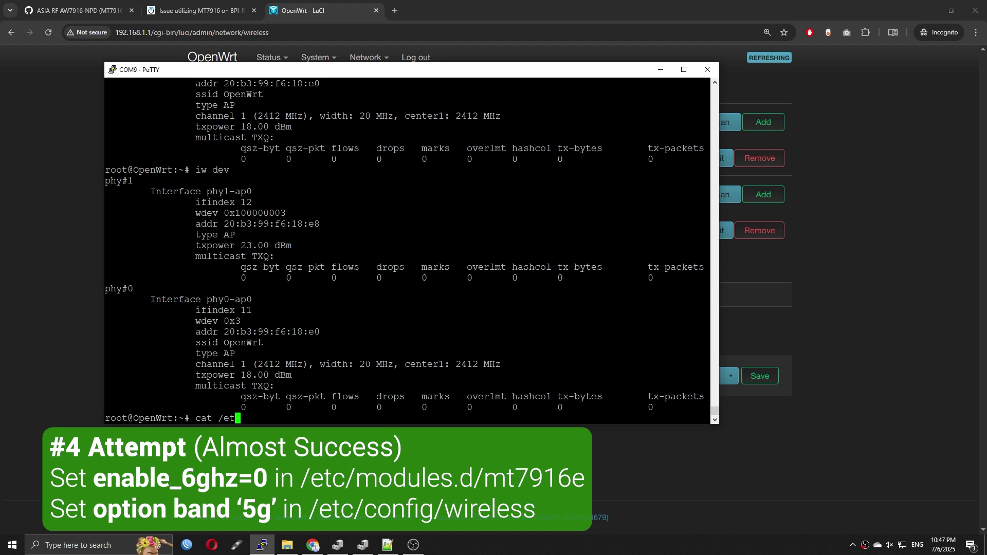
type("/modules.d/w")
Step: Display the saved mt7915e module options, then clear the terminal
key("BackSpace")
type("m")
key("Tab")
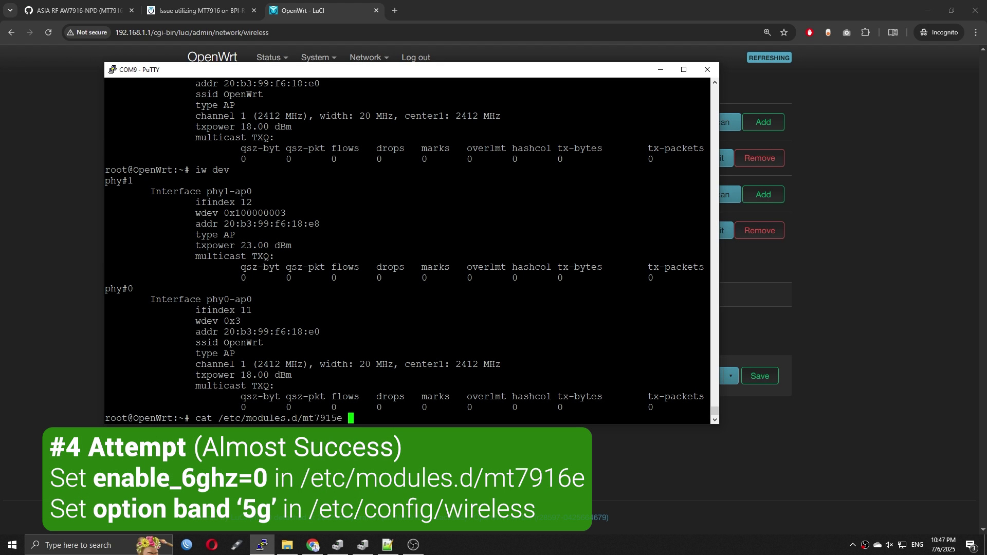
key("Return")
type("clear")
key("Return")
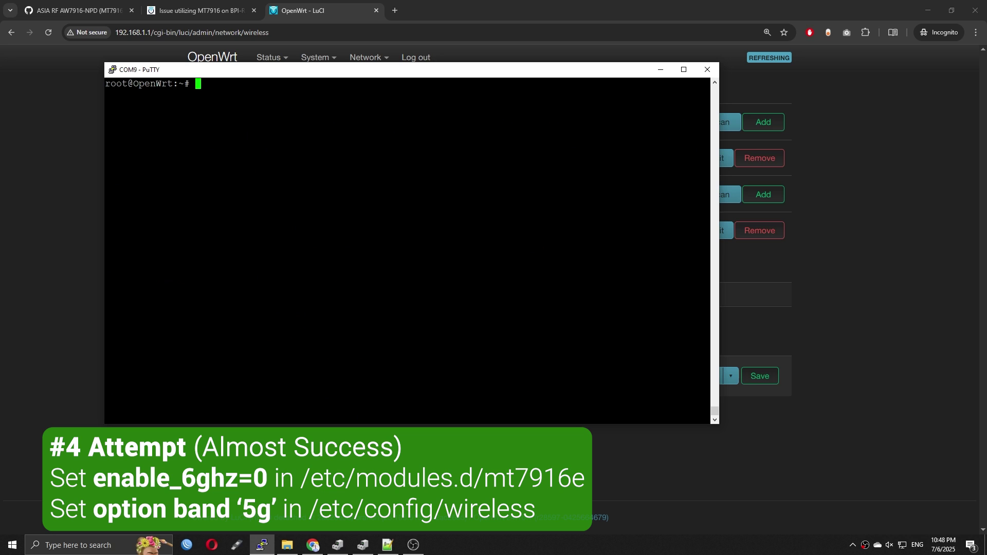
Step: Change radio1's band from '6g' to '5g' in /etc/config/wireless and save it
type("vi /et")
type("config/wireless")
key("Return")
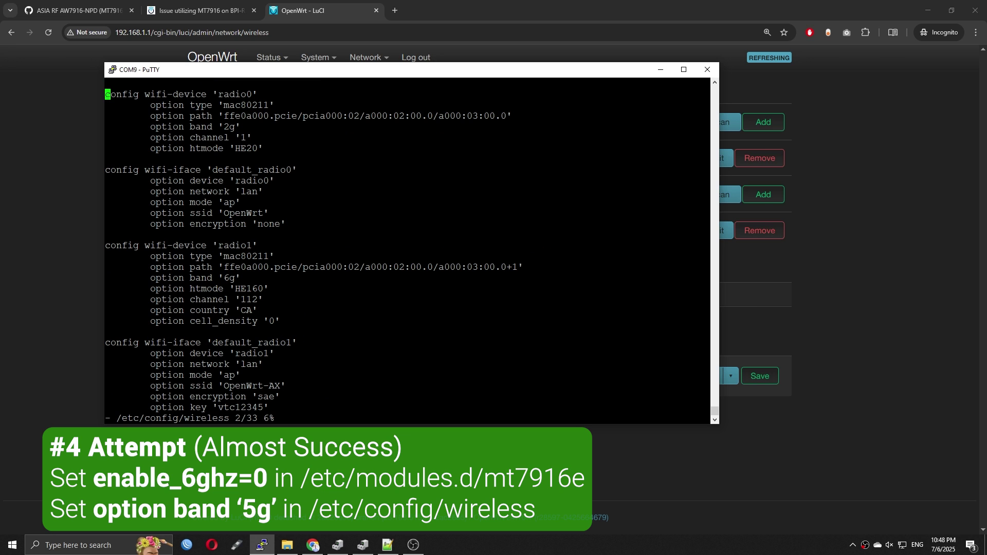
key("Down")
key("Down")
key("Down")
key("Up")
key("Right")
key("Right")
key("Right")
key("Right")
key("Right")
key("Right")
key("Right")
key("Right")
key("Delete")
type("5")
key("Escape")
type(":wq")
key("Return")
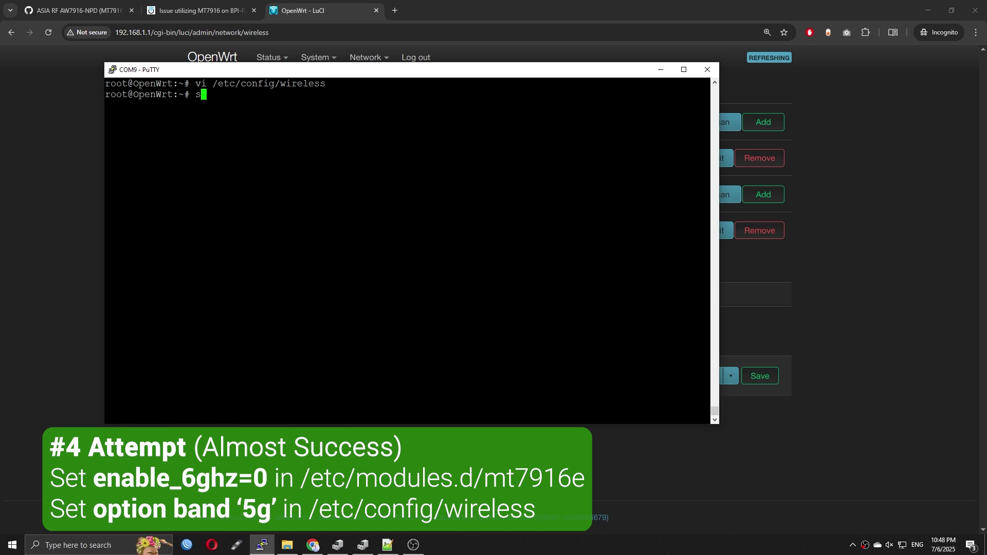
type("servicek ")
type("network r")
type("estart")
Step: Restart the network and verify LuCI shows radio1 on channel 112 with OpenWrt-AX as Master
key("Return")
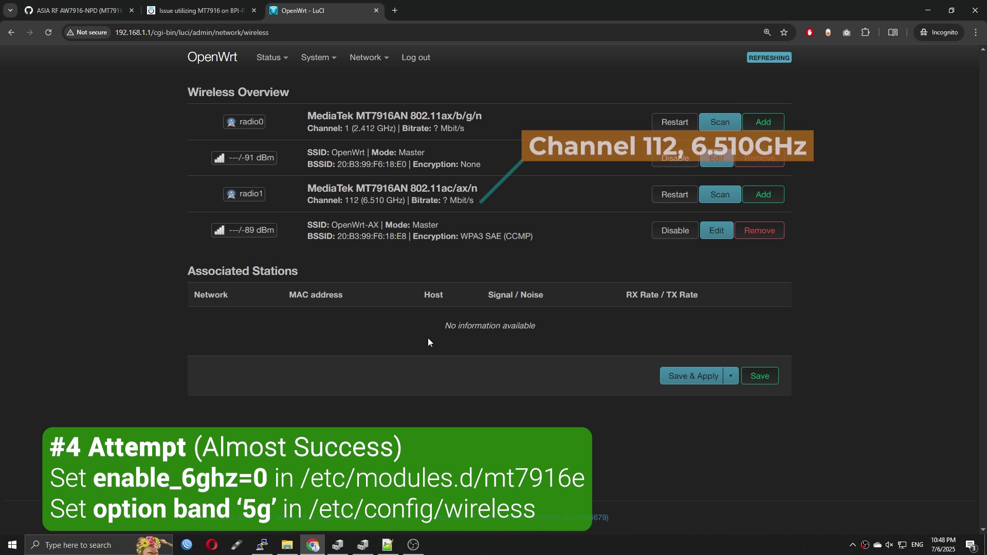
left_click_drag(481, 200, 335, 200)
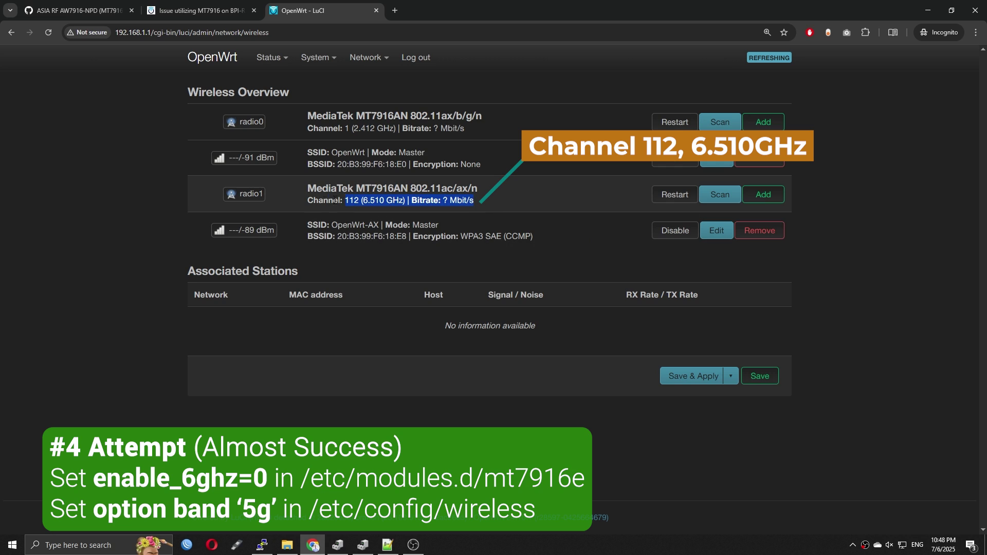
left_click(305, 202)
left_click_drag(480, 201, 298, 198)
left_click_drag(462, 226, 315, 225)
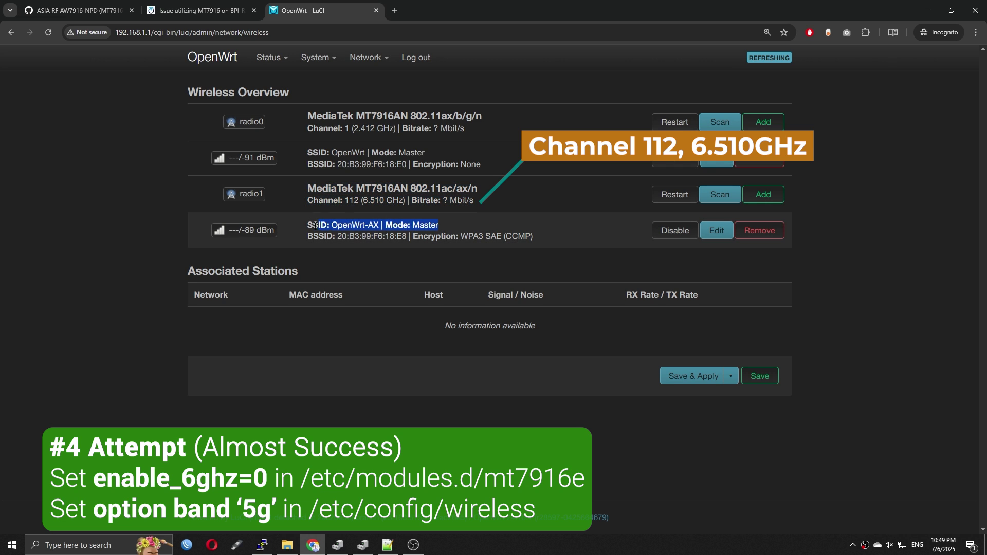
left_click(315, 237)
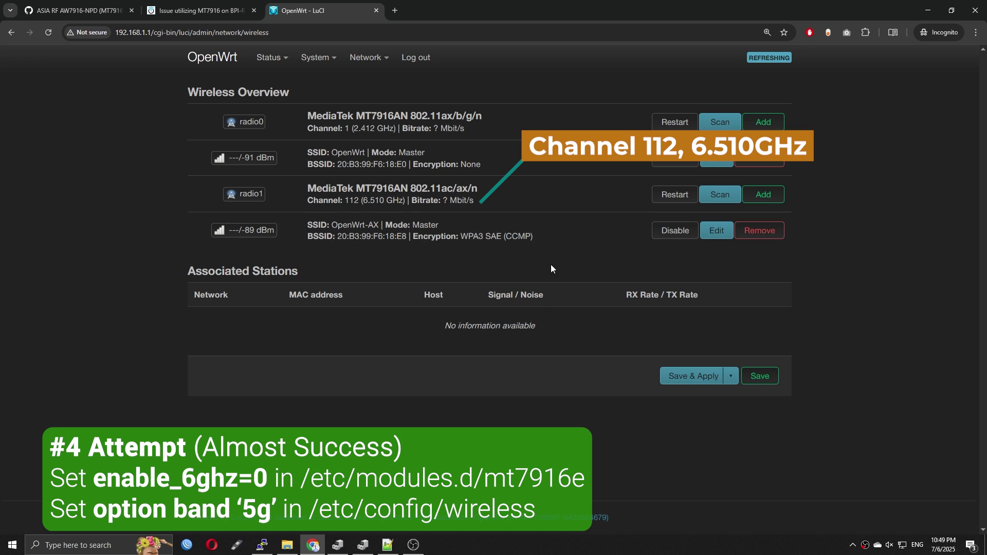
Step: Scan the laptop's Wi-Fi list repeatedly, finding OpenWrt-AX missing
left_click(903, 546)
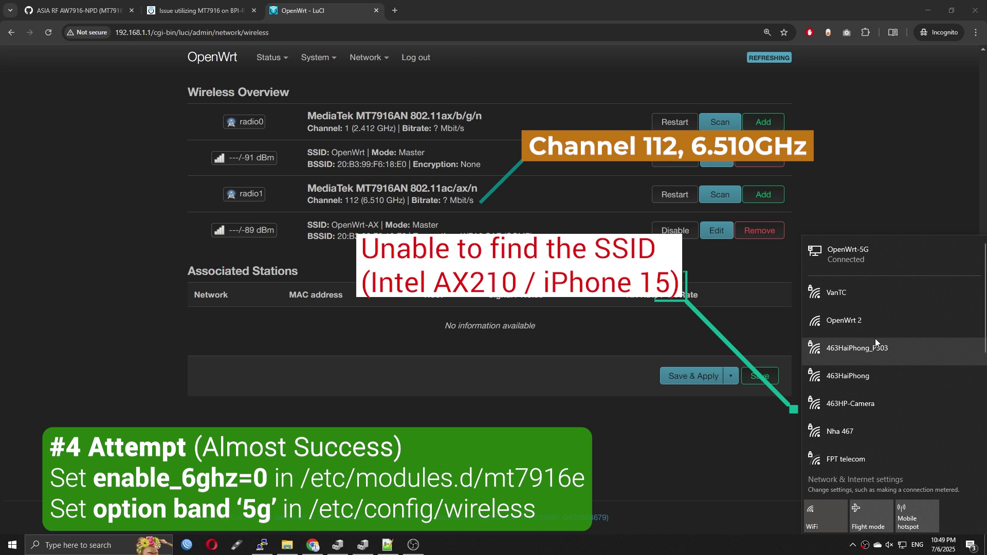
scroll(874, 349, "down", 2)
scroll(864, 381, "down", 2)
scroll(874, 406, "down", 1)
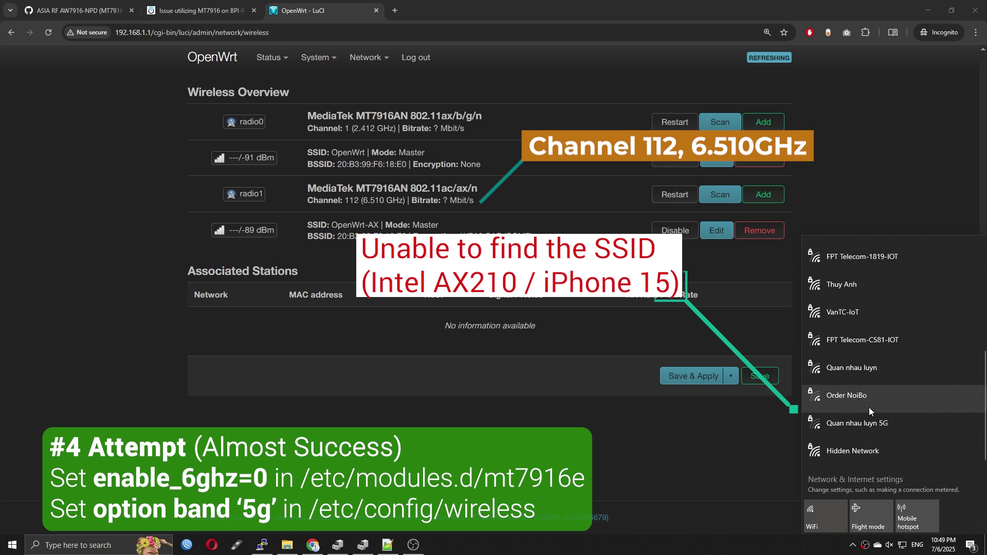
scroll(877, 396, "up", 3)
scroll(876, 396, "up", 3)
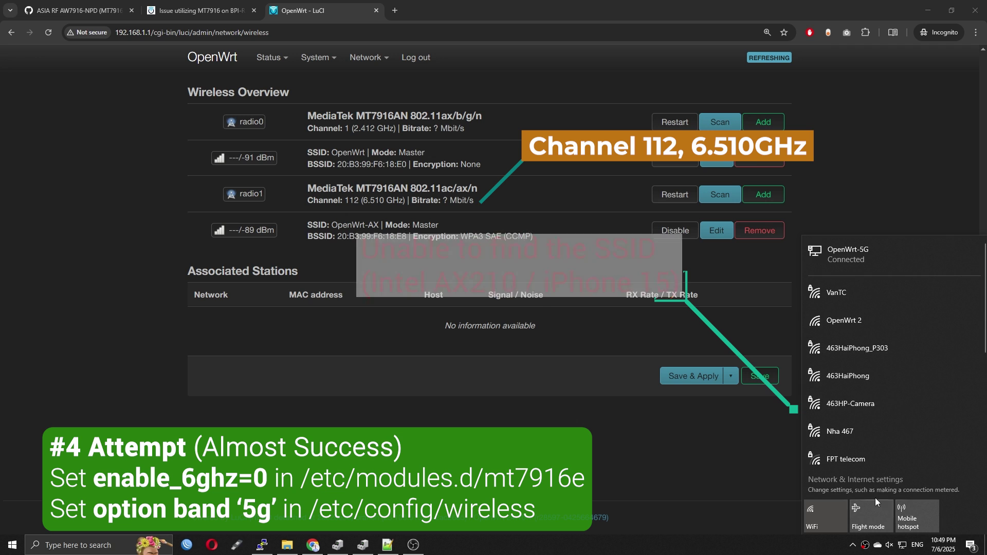
left_click(900, 552)
left_click(900, 552)
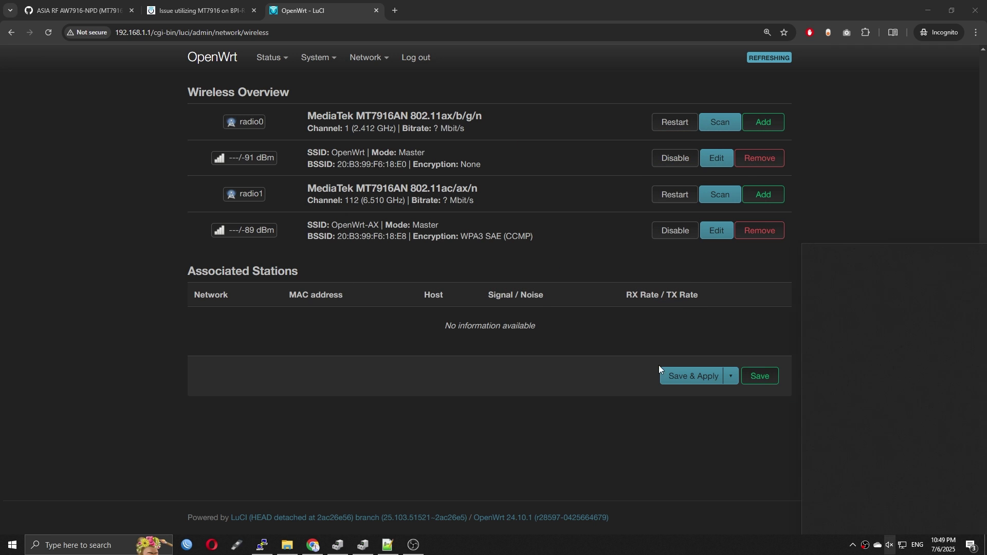
scroll(885, 412, "down", 1)
scroll(881, 421, "down", 1)
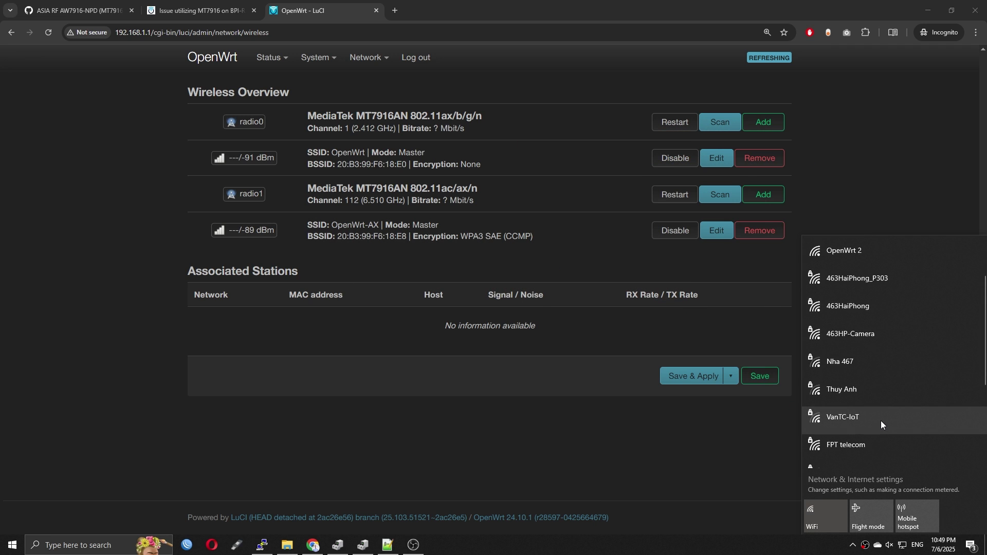
scroll(880, 417, "down", 4)
scroll(878, 413, "down", 2)
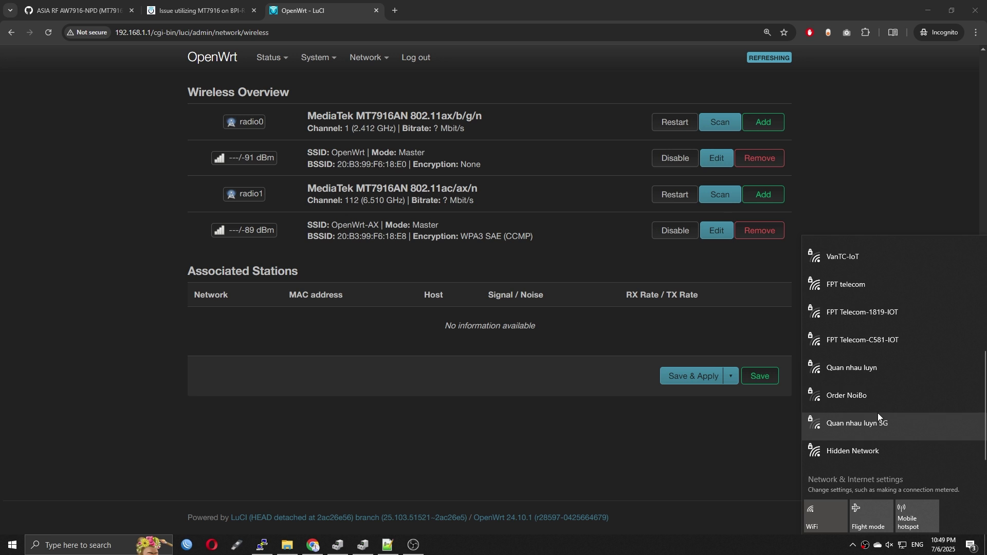
left_click(903, 545)
Step: Run iw dev and inspect phy1-ap0: AP at 23.00 dBm with no SSID or channel
key("alt+Tab")
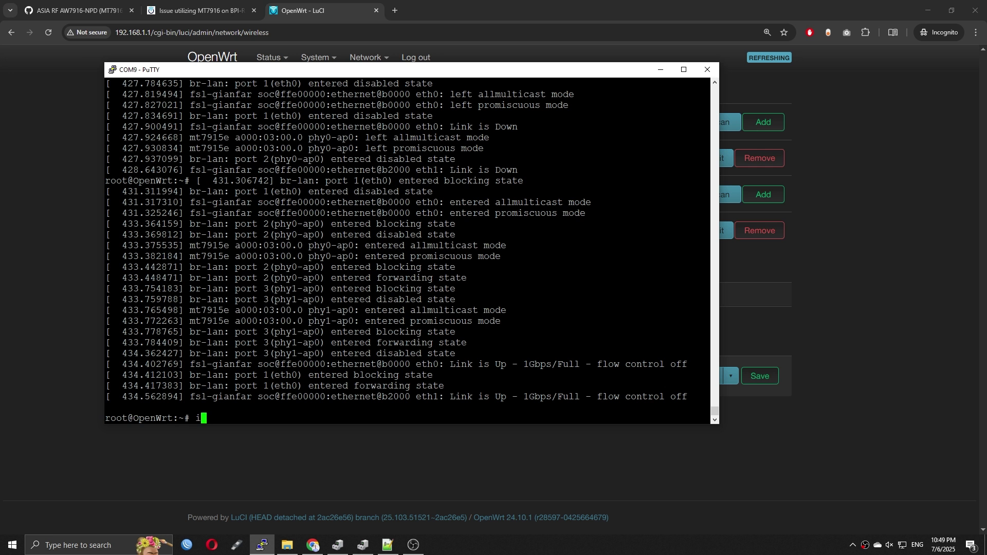
type("iw dev")
key("Return")
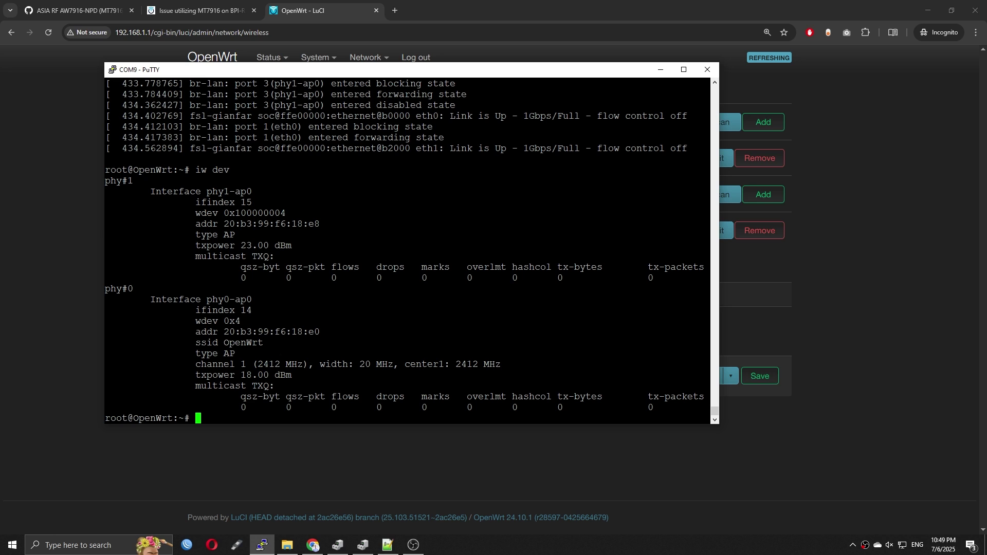
left_click_drag(669, 246, 106, 183)
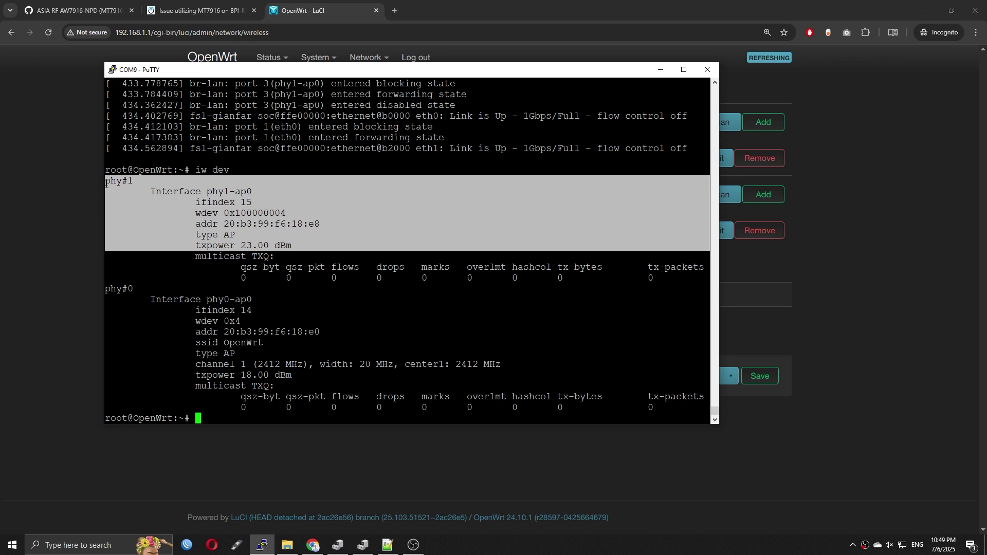
triple_click(180, 246)
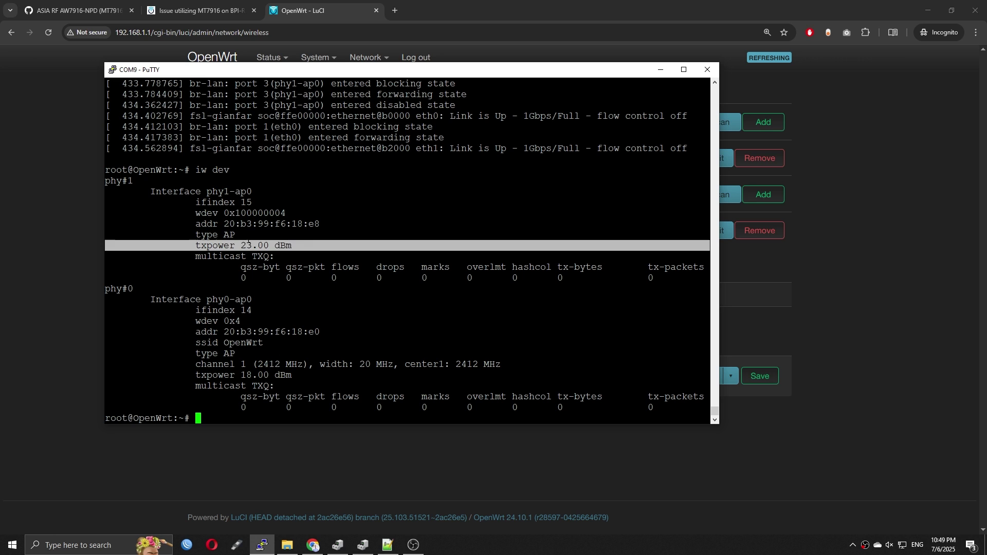
left_click(179, 246)
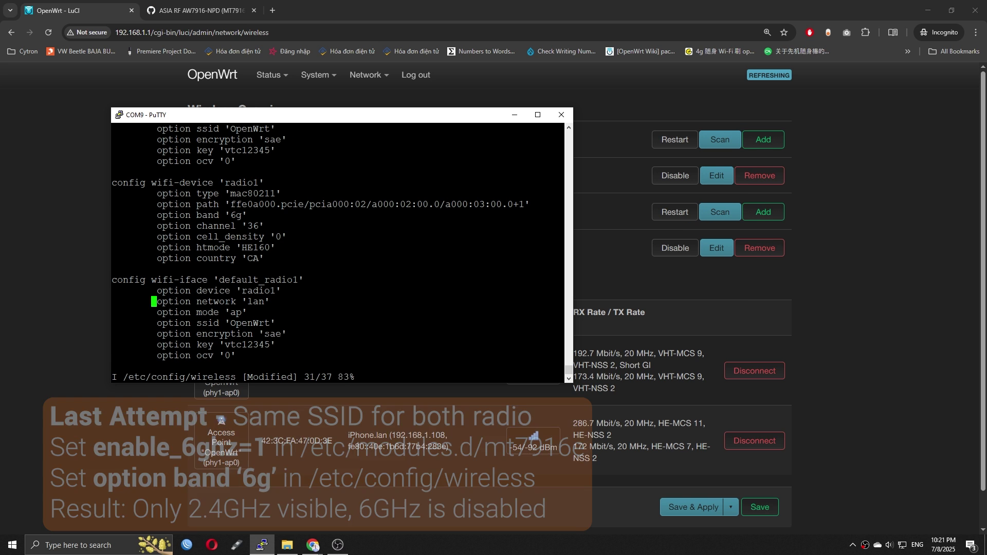
Step: Save the wireless config with radio1 on band '6g', channel 36, SSID 'OpenWrt'
key("Up")
key("Up")
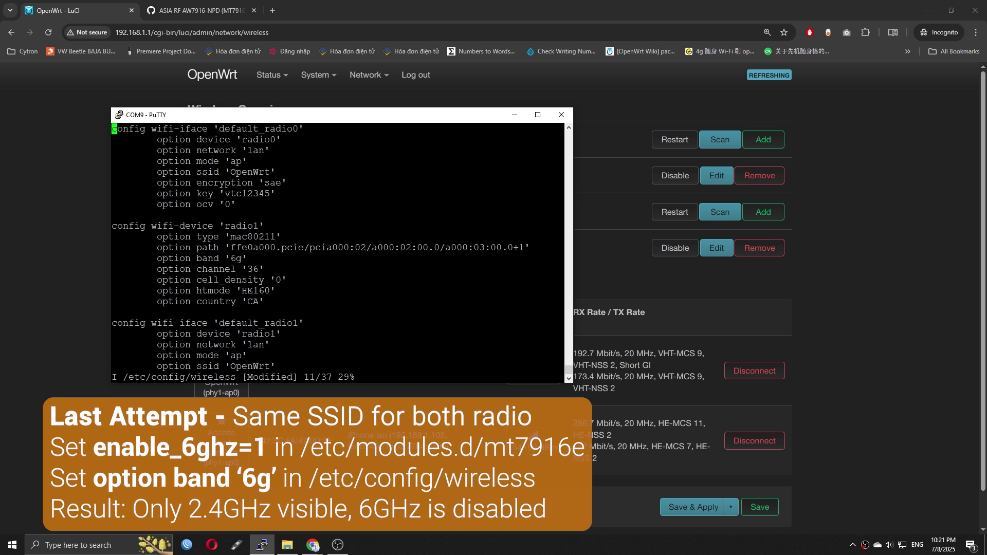
type(":")
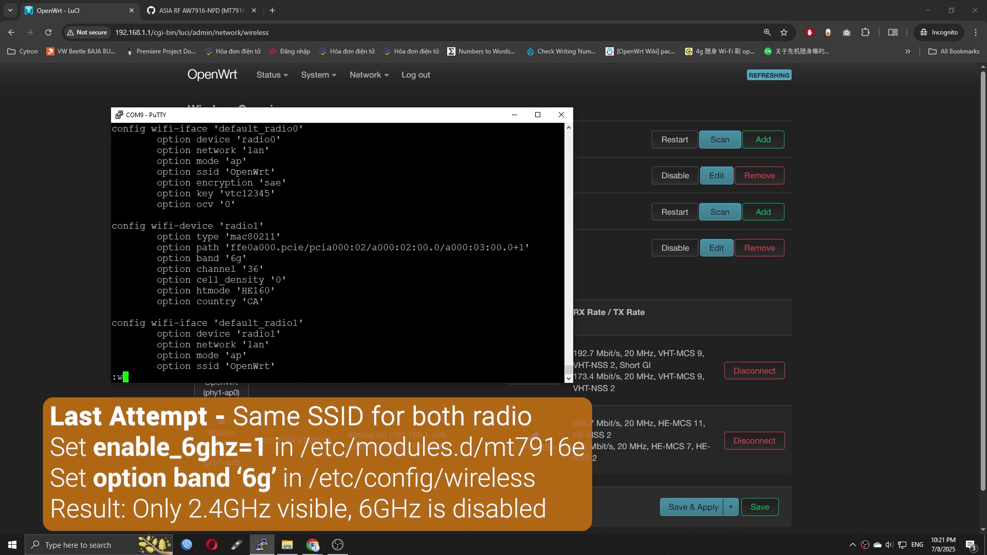
type("wq")
key("Return")
Step: Run service network restart and reload LuCI to check radio1's status
type("servoc")
key("BackSpace")
key("BackSpace")
type("ic")
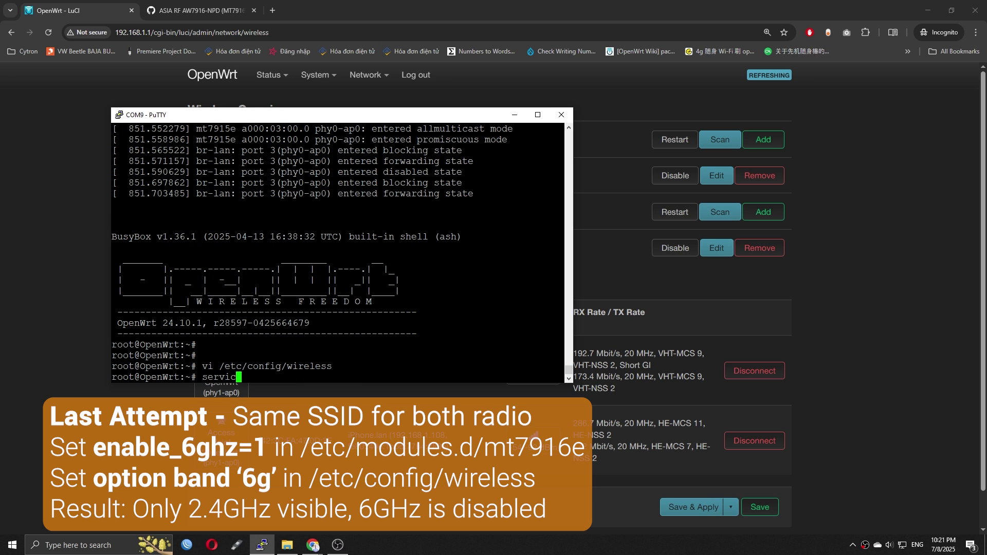
type("e network restart")
key("Return")
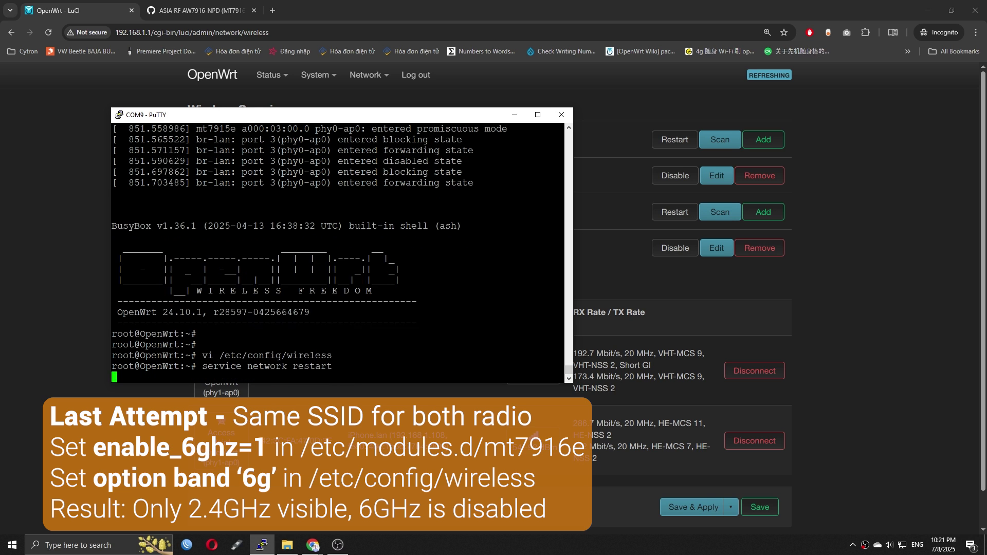
key("alt+Tab")
key("F5")
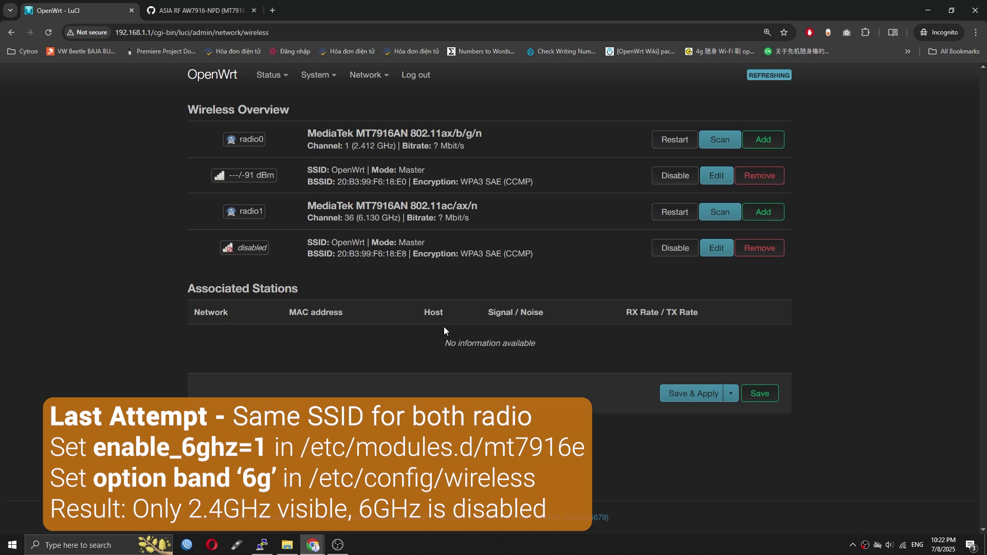